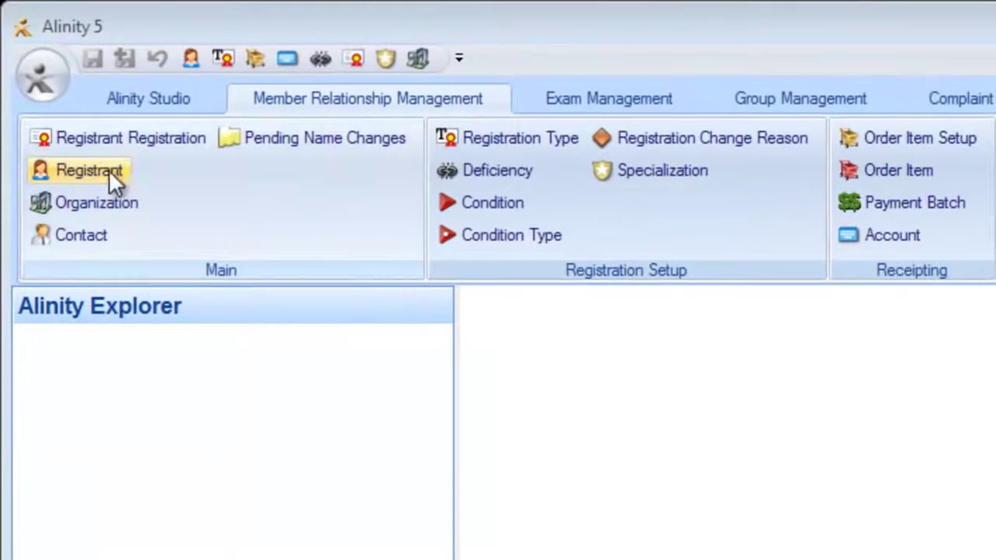
# Step: Search the Registrant records by the registrant's last name
pyautogui.click(109, 172)
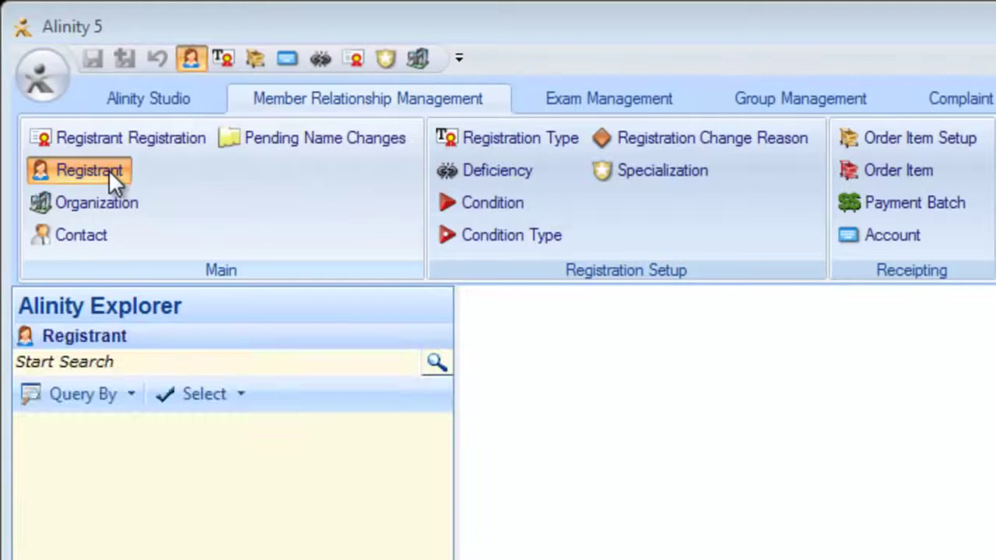
pyautogui.click(138, 371)
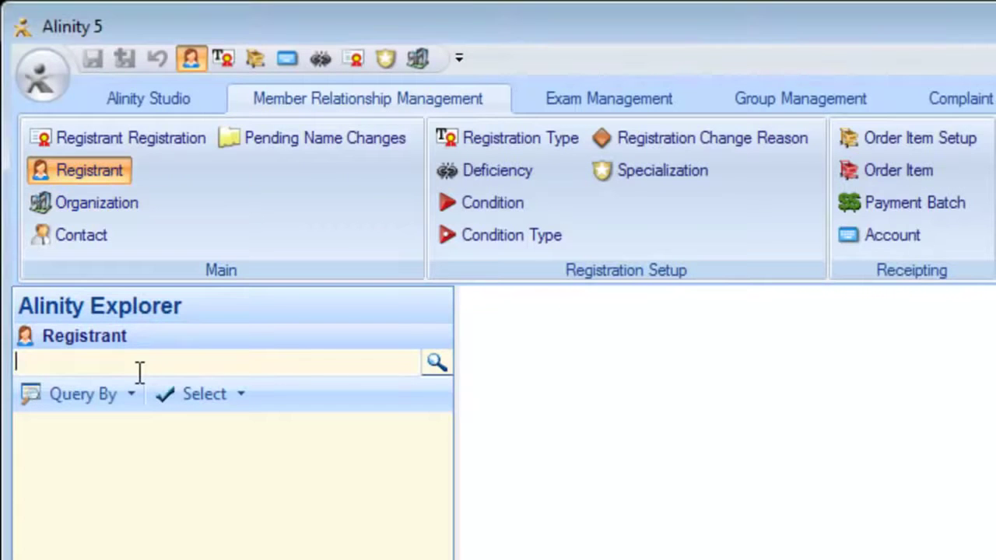
pyautogui.write('horton')
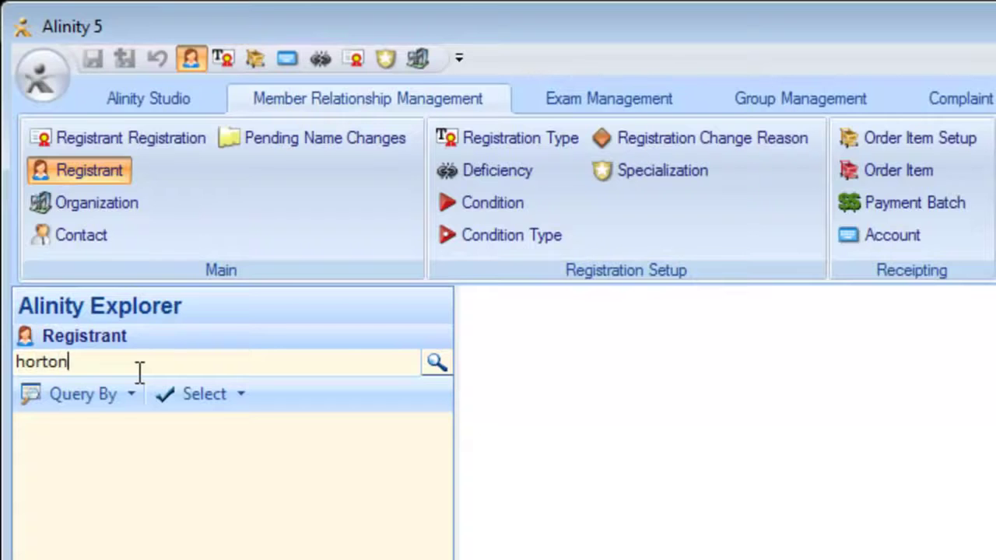
pyautogui.press('Return')
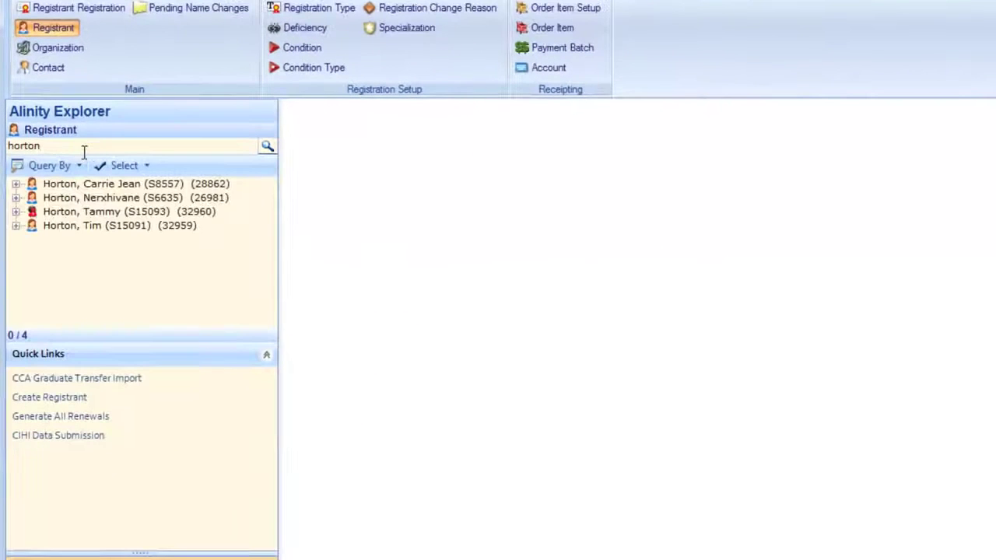
# Step: Expand the first registrant in the search results and collapse the Quick Links section to enlarge the results tree
pyautogui.click(16, 185)
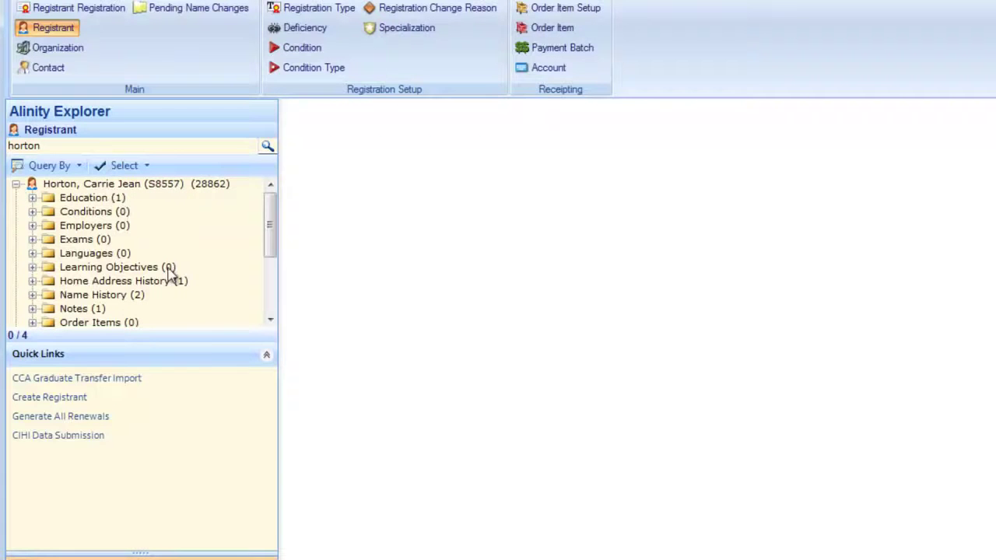
pyautogui.click(267, 360)
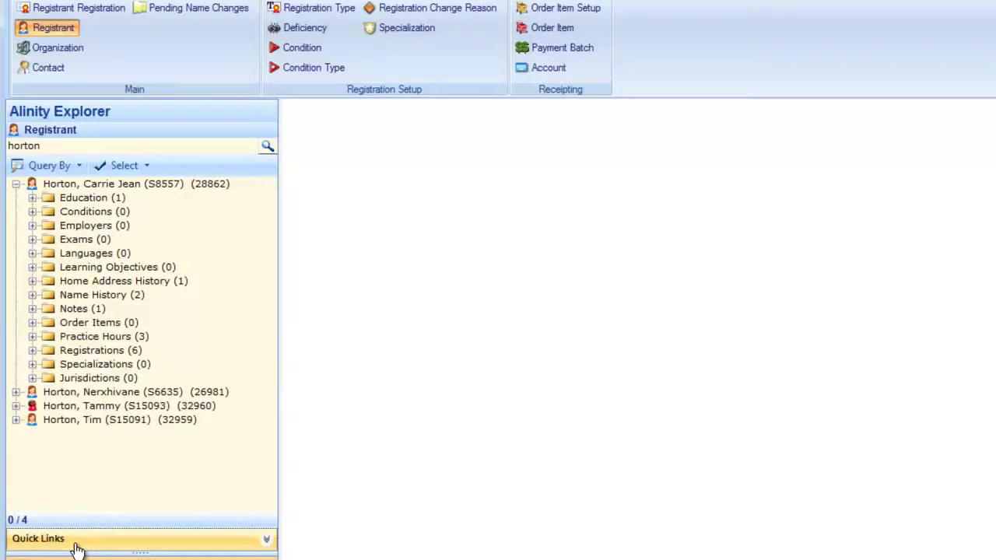
pyautogui.click(268, 542)
pyautogui.click(268, 395)
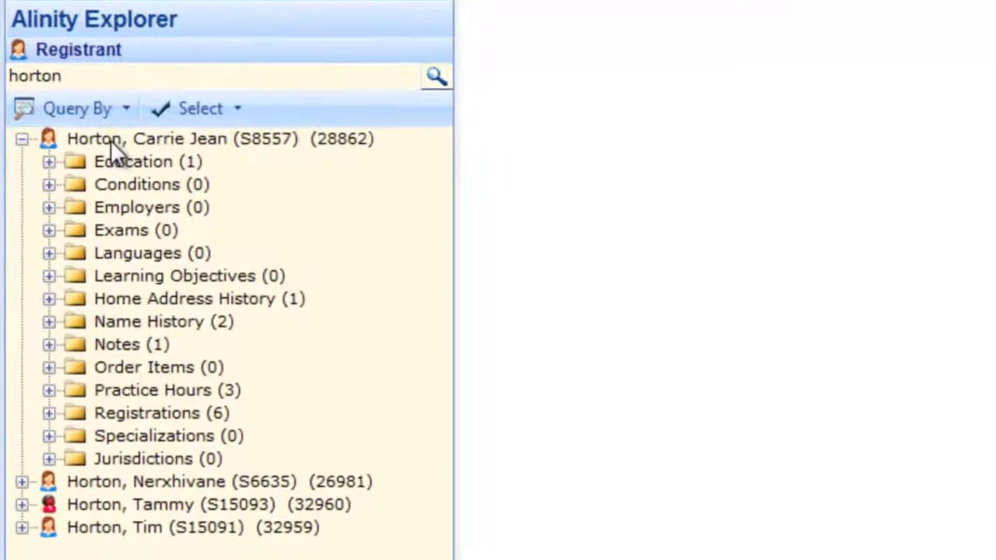
# Step: Open the first registrant's record and examine the actions available for the registrant, the Education folder and the Conditions folder
pyautogui.click(111, 139)
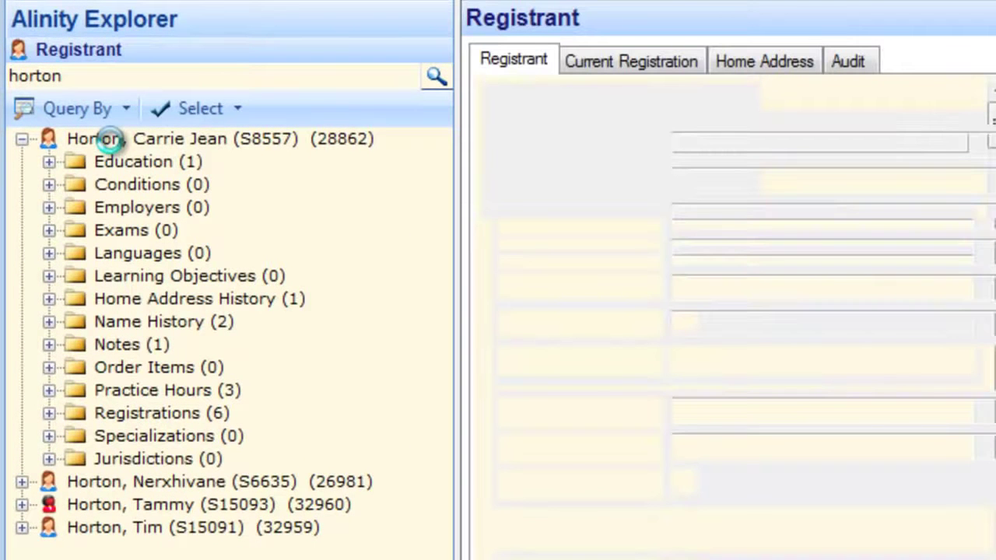
pyautogui.rightClick(111, 140)
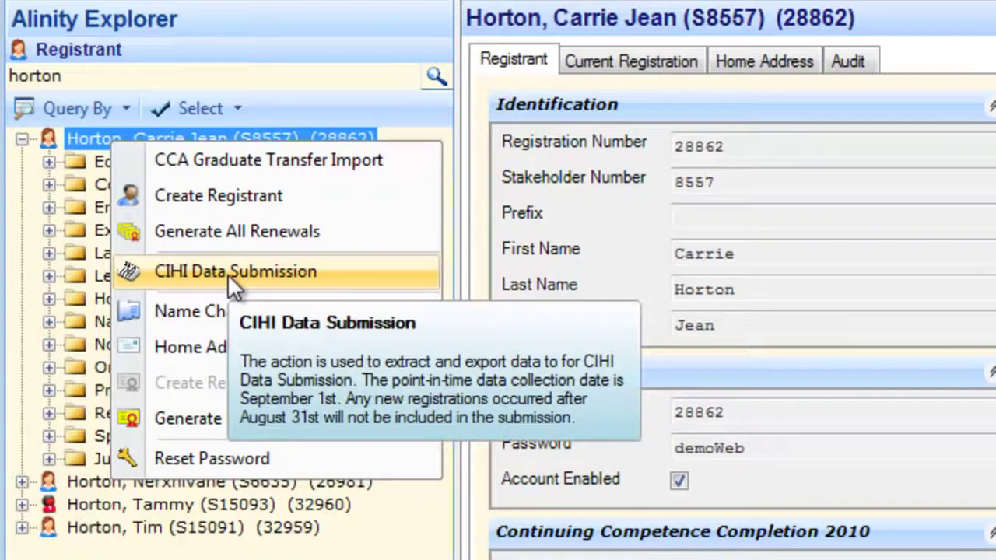
pyautogui.click(85, 159)
pyautogui.rightClick(99, 156)
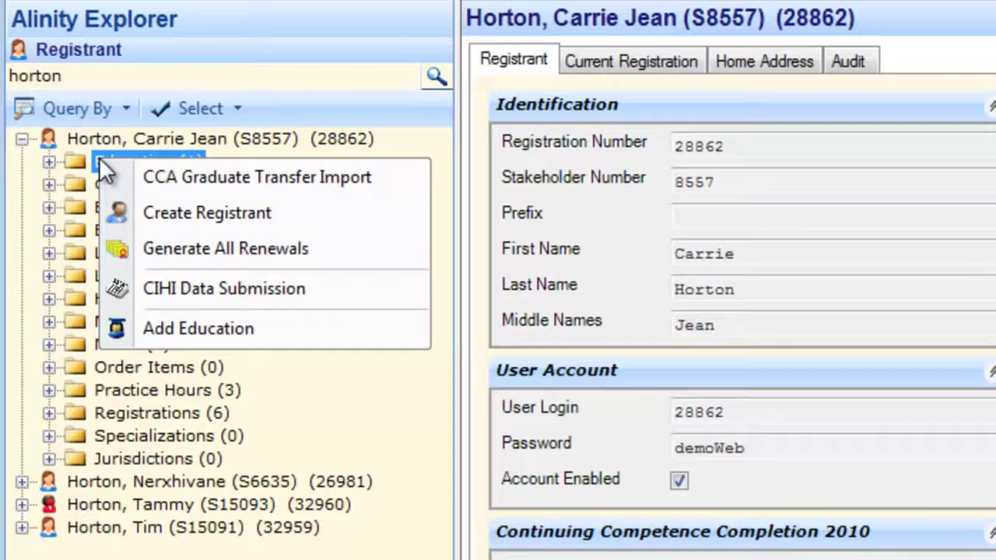
pyautogui.rightClick(78, 187)
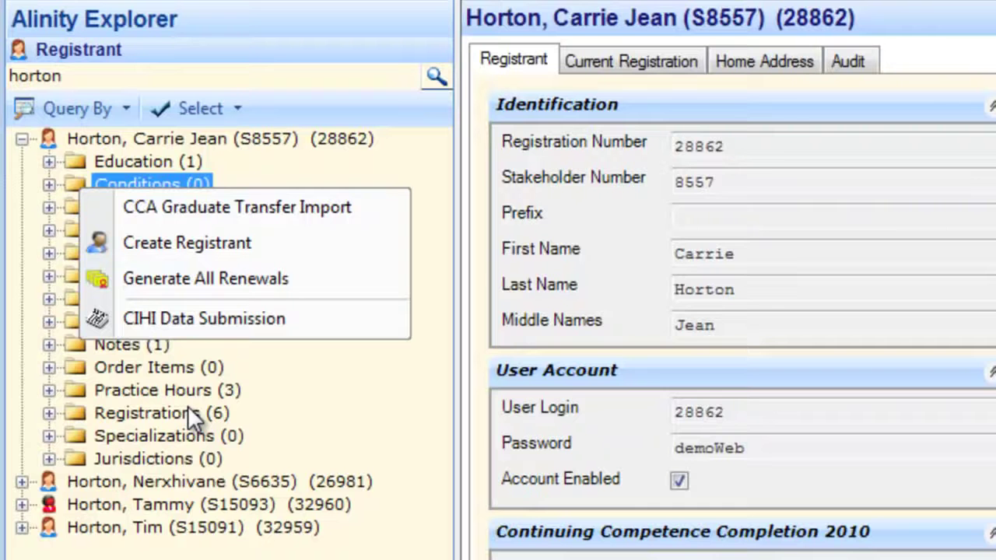
# Step: Add a Dialysis specialization to the first registrant, leaving the expiry date blank, and save the record
pyautogui.click(155, 436)
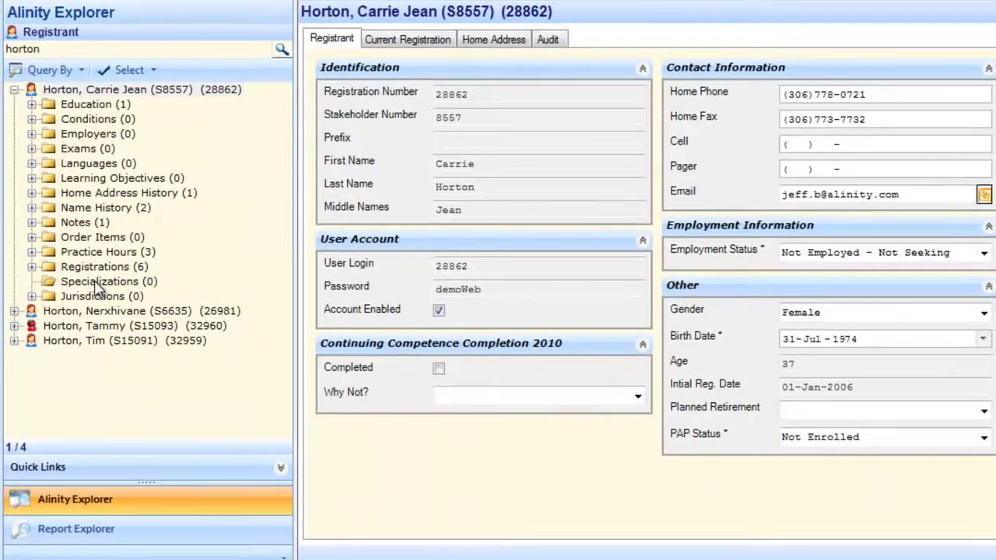
pyautogui.rightClick(96, 282)
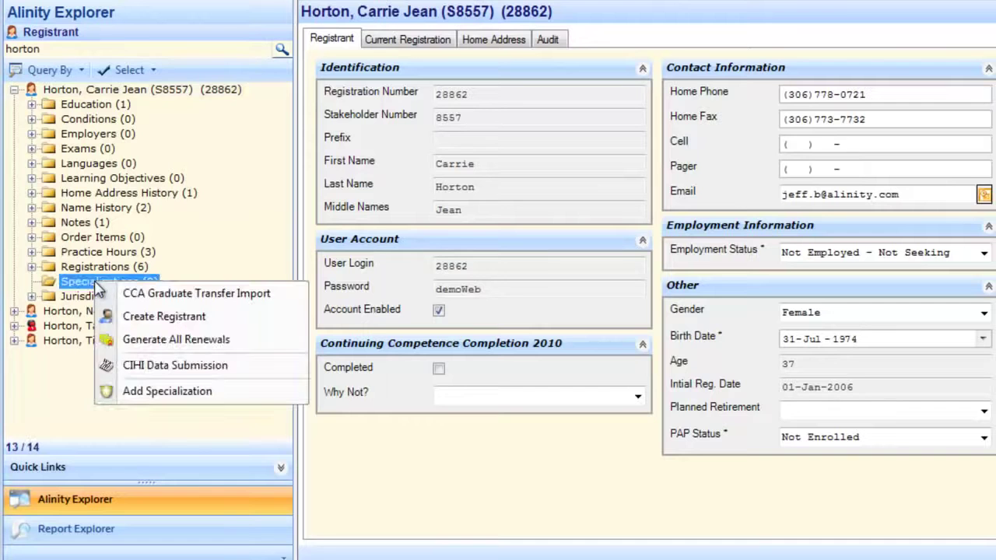
pyautogui.click(143, 398)
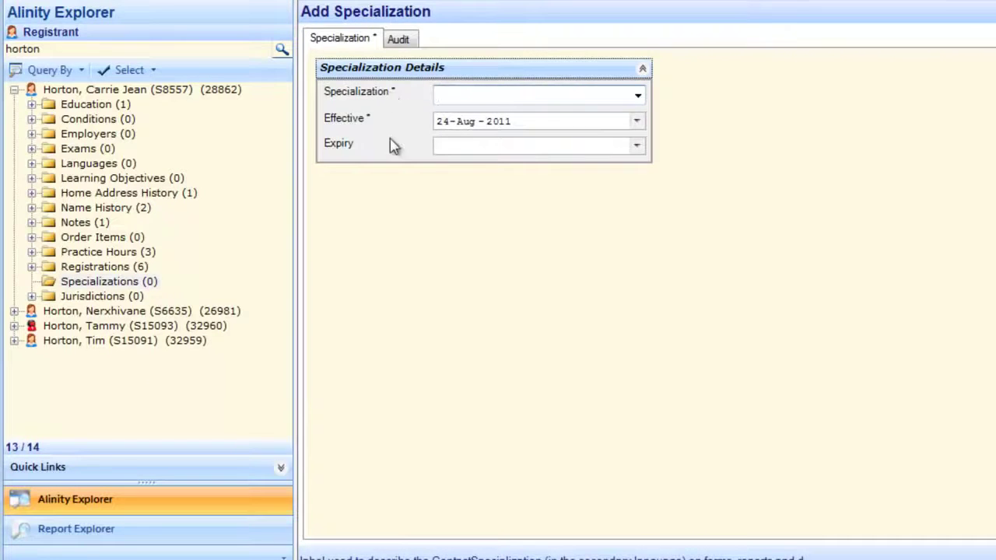
pyautogui.click(637, 98)
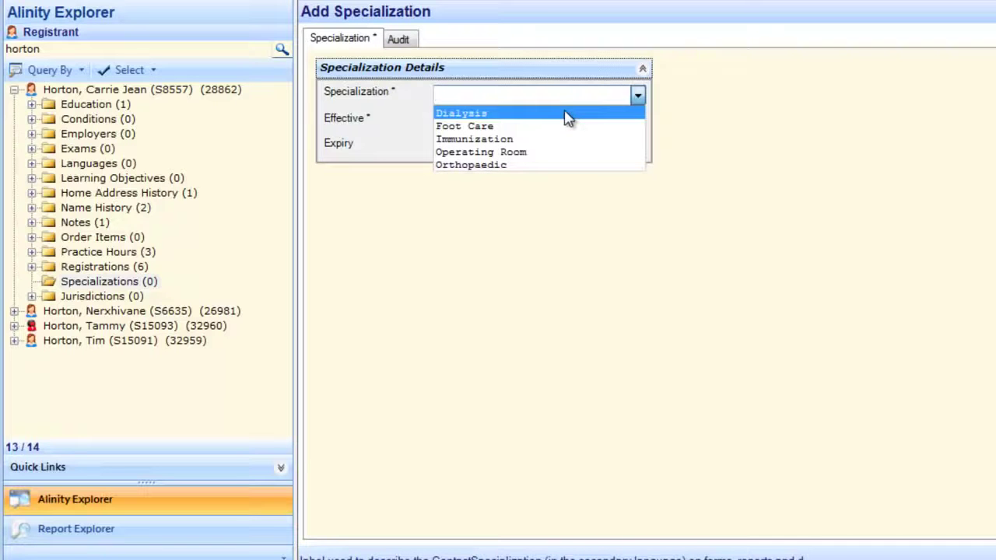
pyautogui.click(566, 114)
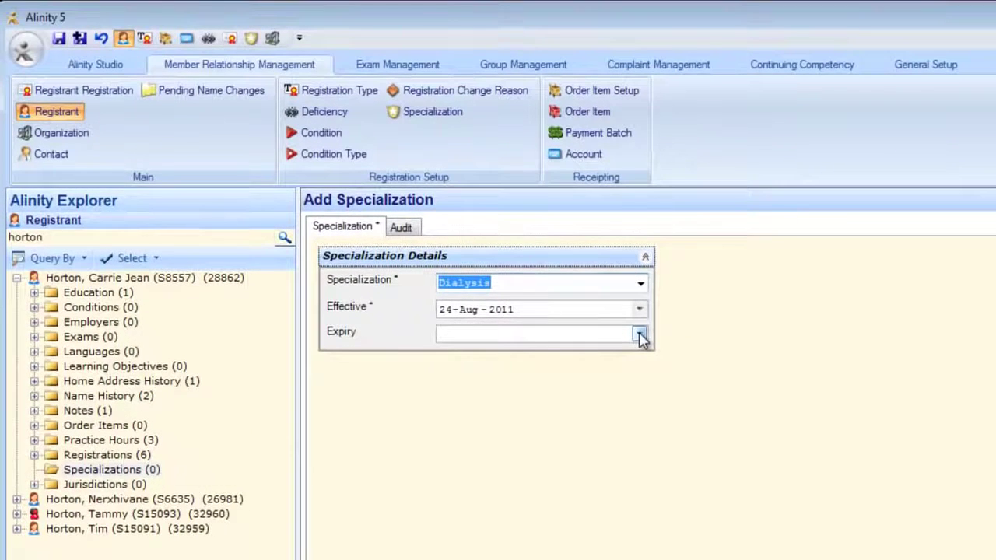
pyautogui.click(636, 147)
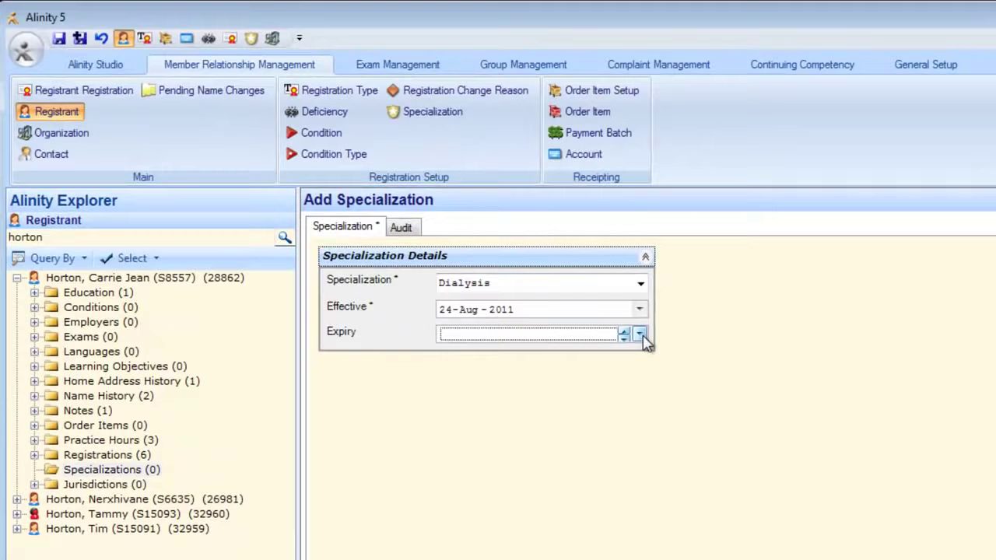
pyautogui.click(60, 40)
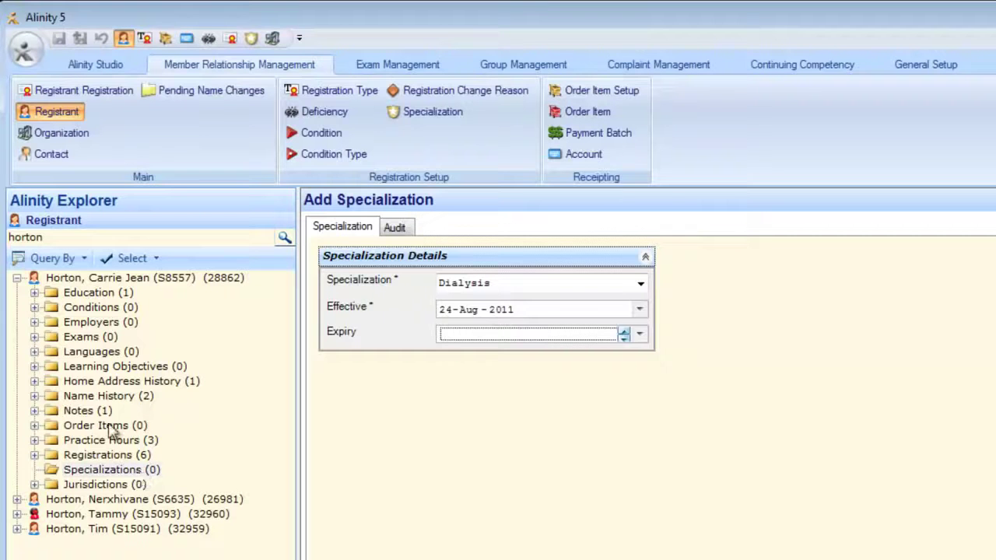
# Step: Refresh the first registrant's folder tree and expand the Specializations folder
pyautogui.click(16, 277)
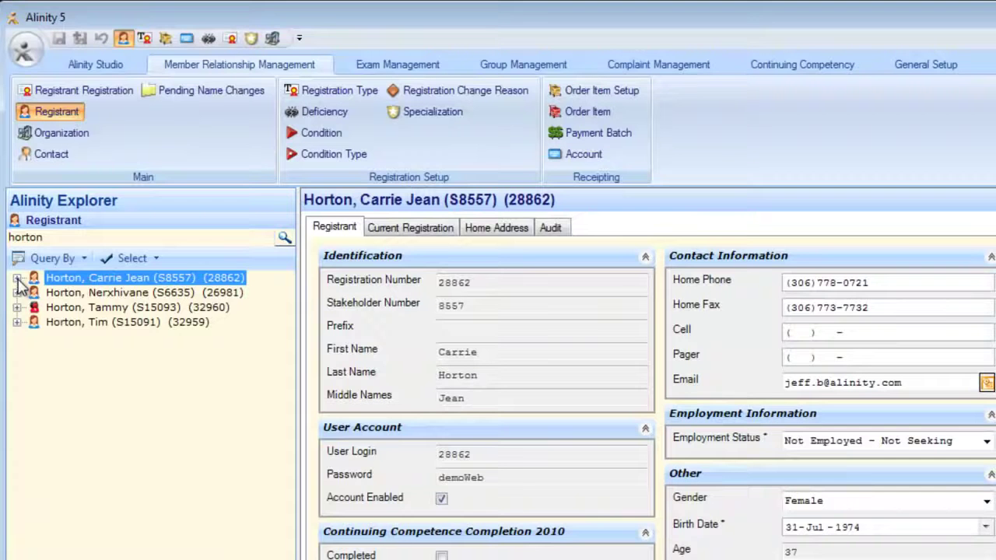
pyautogui.click(17, 277)
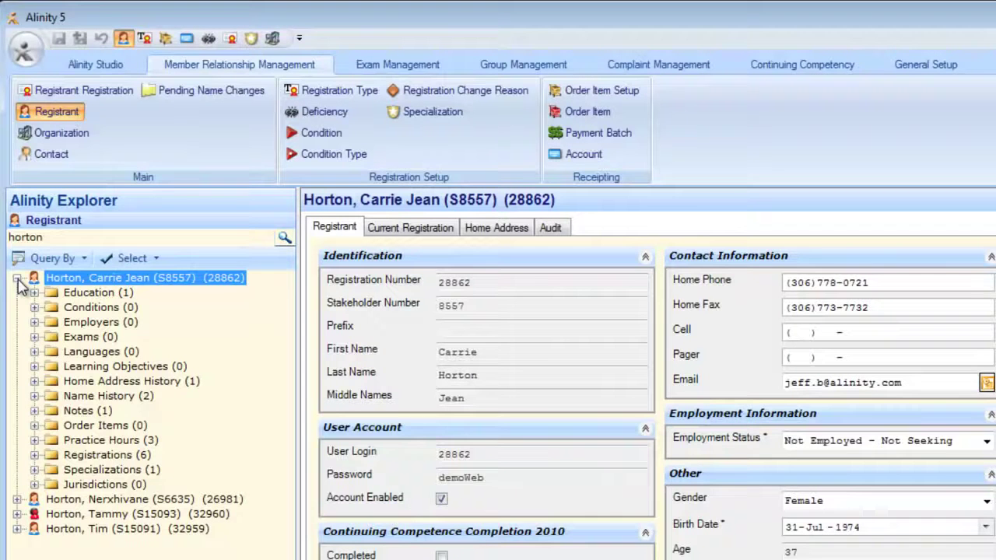
pyautogui.click(34, 469)
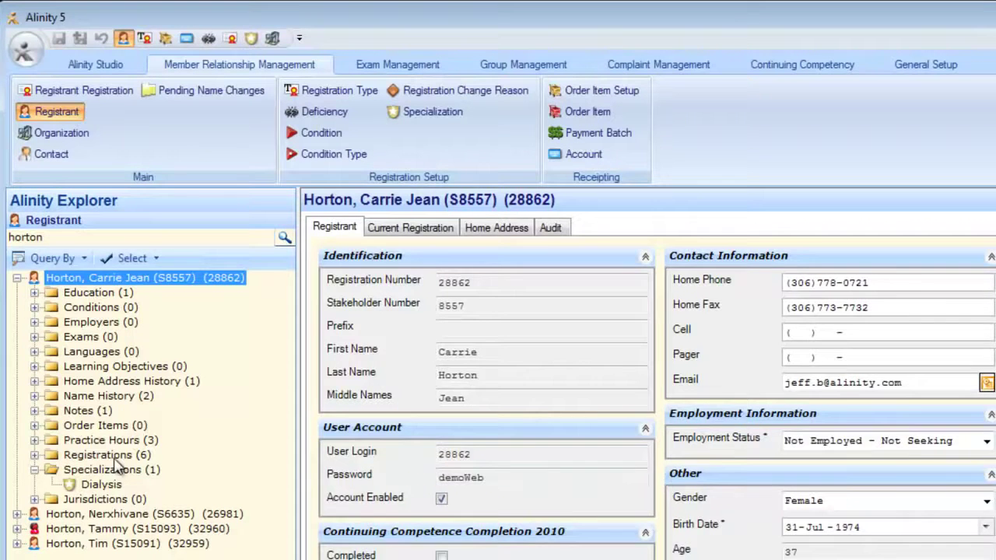
# Step: Change the registrant's Dialysis specialization to Immunization, save it, and refresh the Specializations folder
pyautogui.click(101, 485)
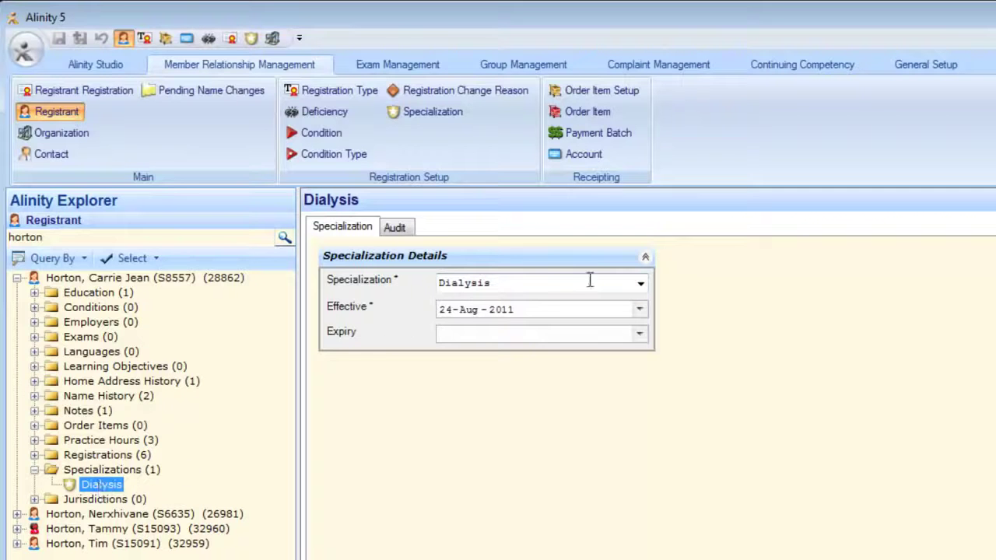
pyautogui.click(639, 283)
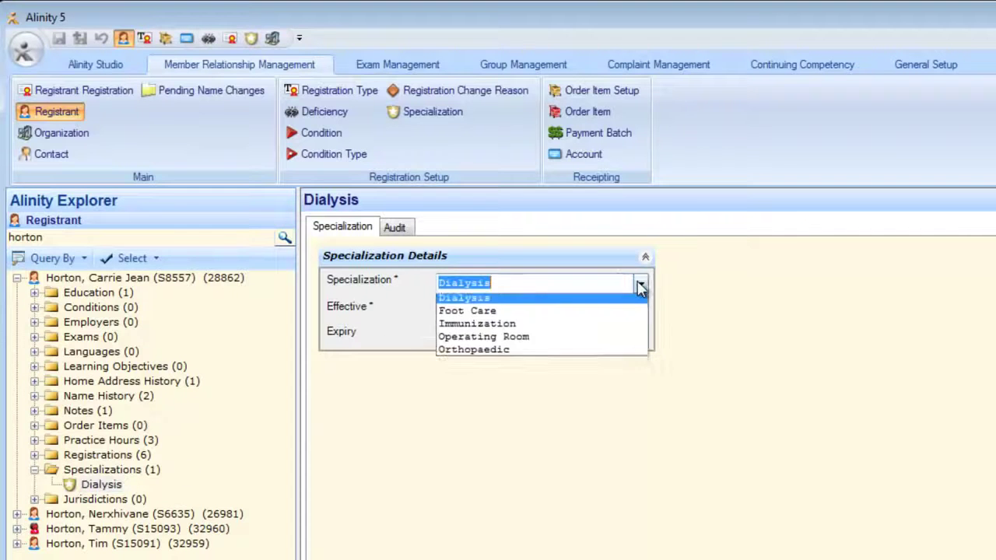
pyautogui.click(470, 327)
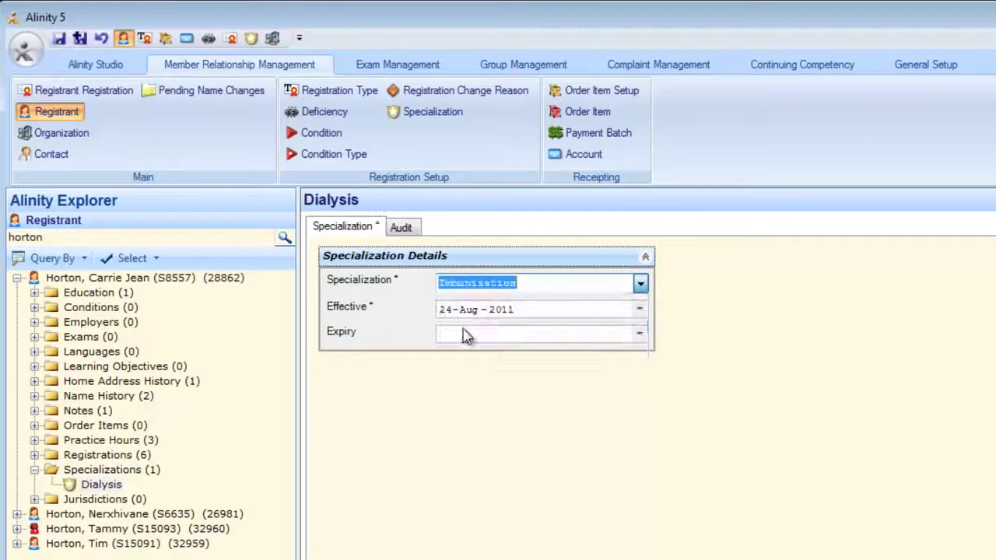
pyautogui.click(59, 40)
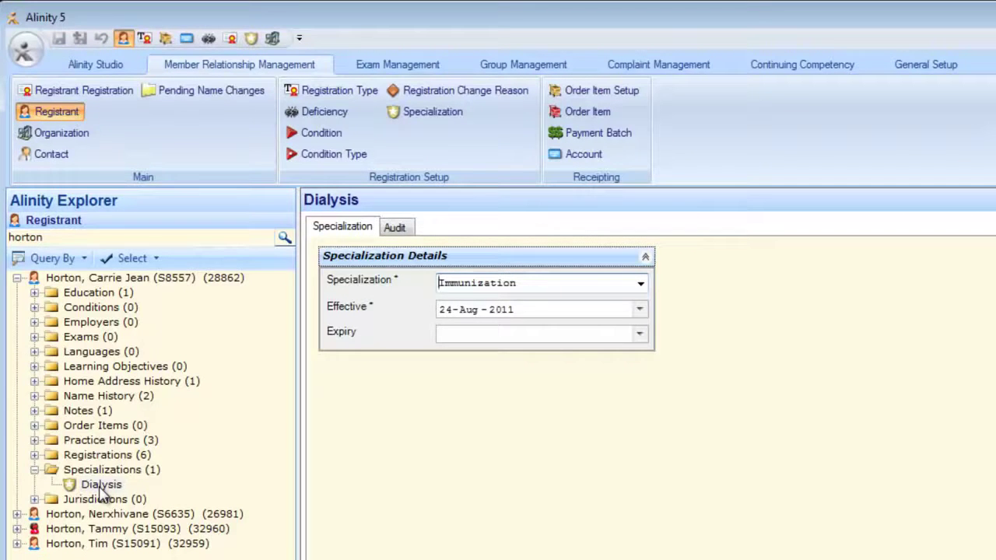
pyautogui.click(34, 470)
pyautogui.click(34, 470)
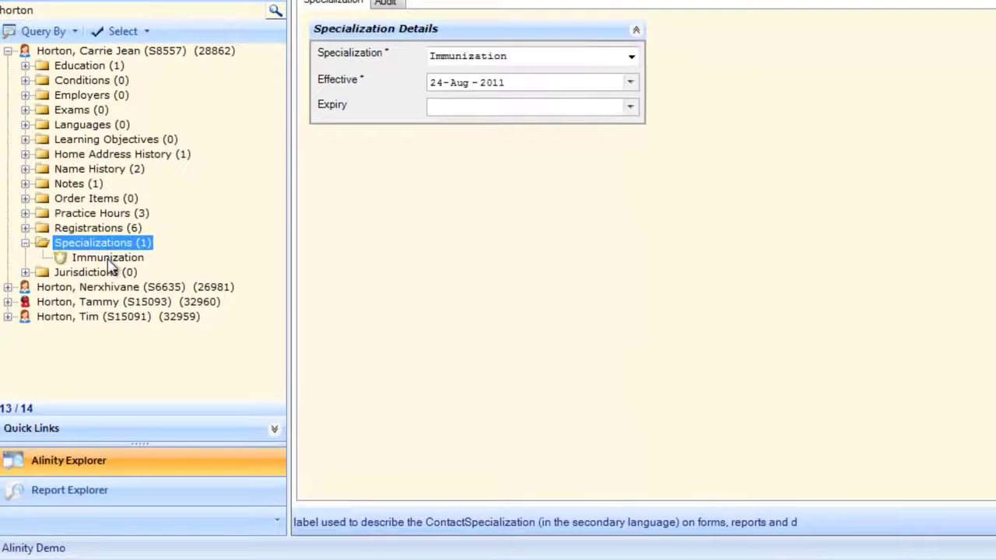
# Step: Delete the registrant's Immunization specialization and refresh the registrant's folder tree
pyautogui.click(109, 260)
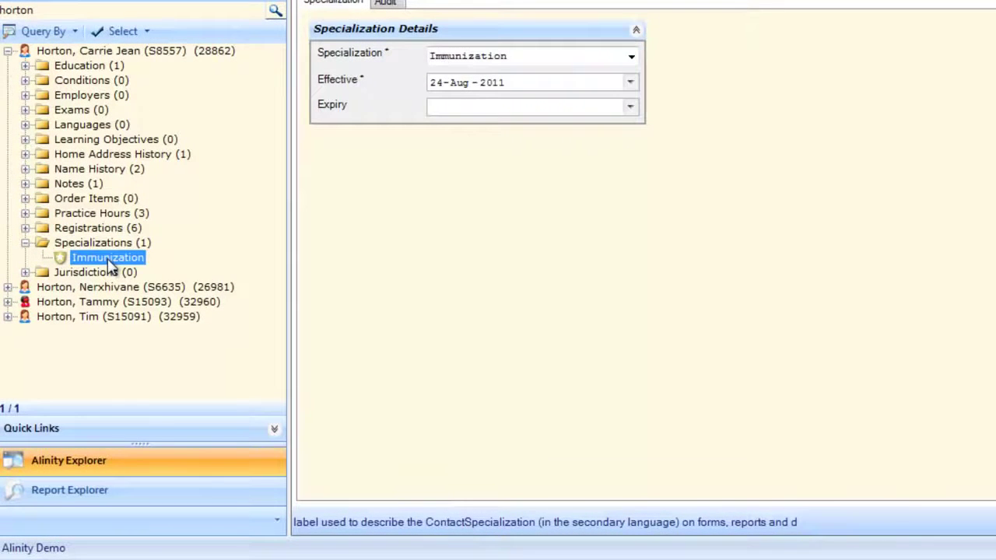
pyautogui.rightClick(109, 263)
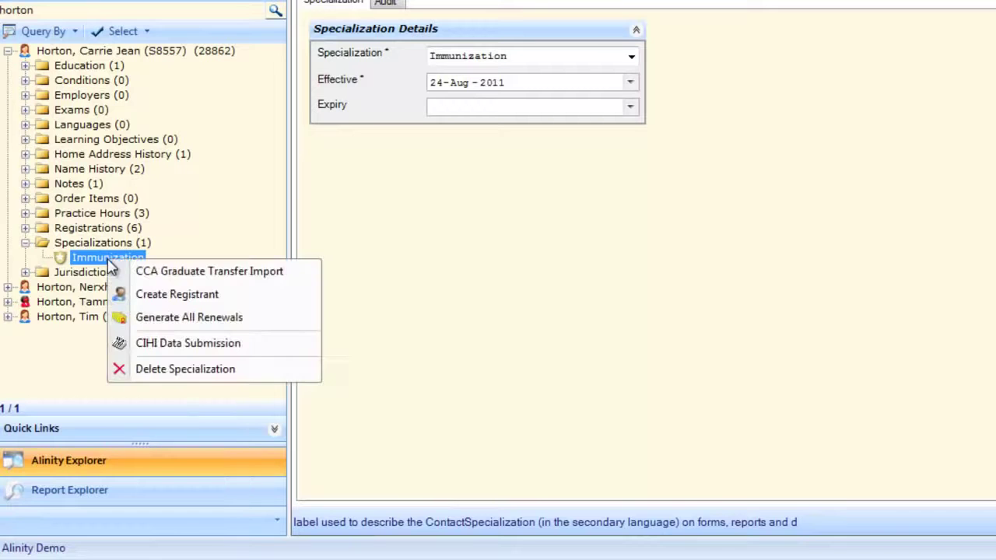
pyautogui.click(199, 370)
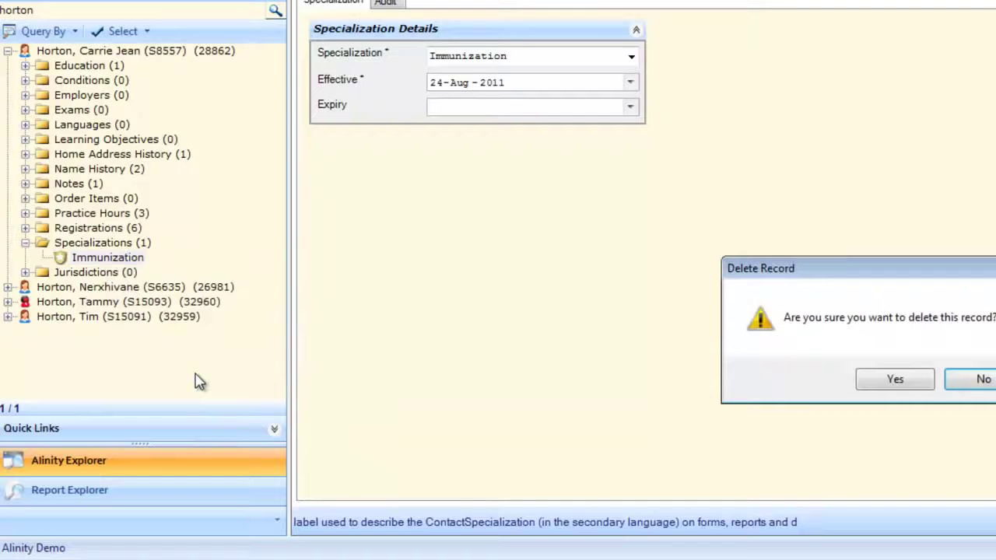
pyautogui.click(892, 381)
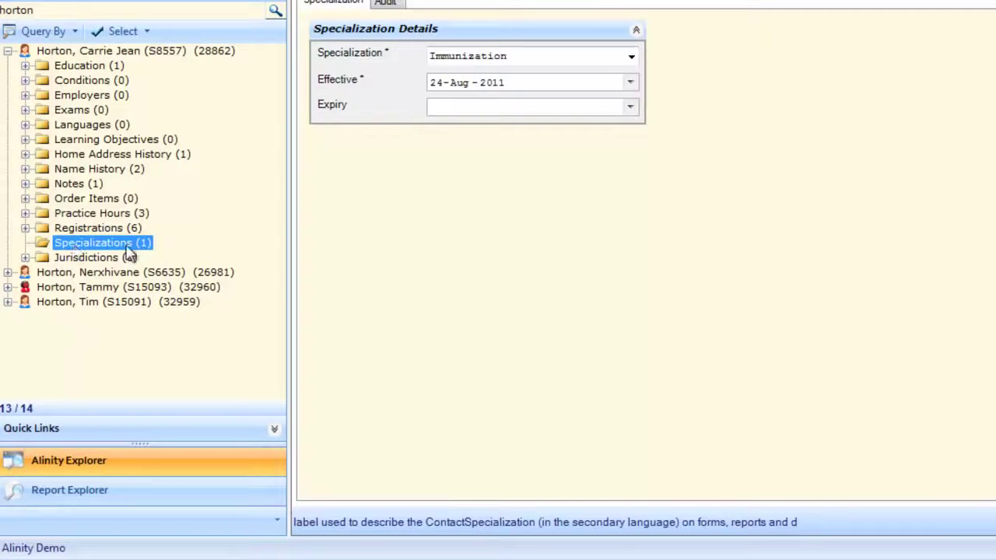
pyautogui.click(9, 52)
pyautogui.click(8, 51)
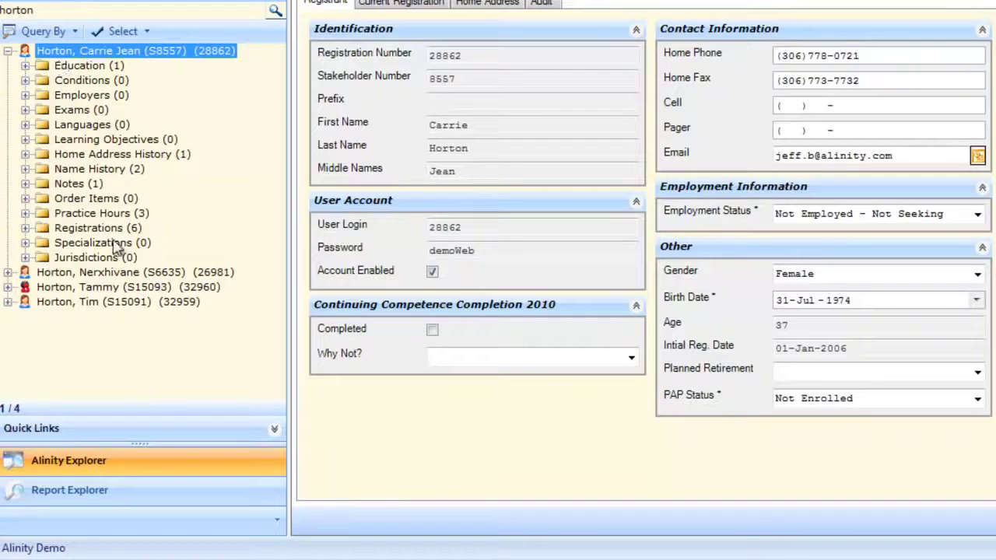
# Step: Expand the first registrant's Education folder and start a new education entry
pyautogui.click(27, 66)
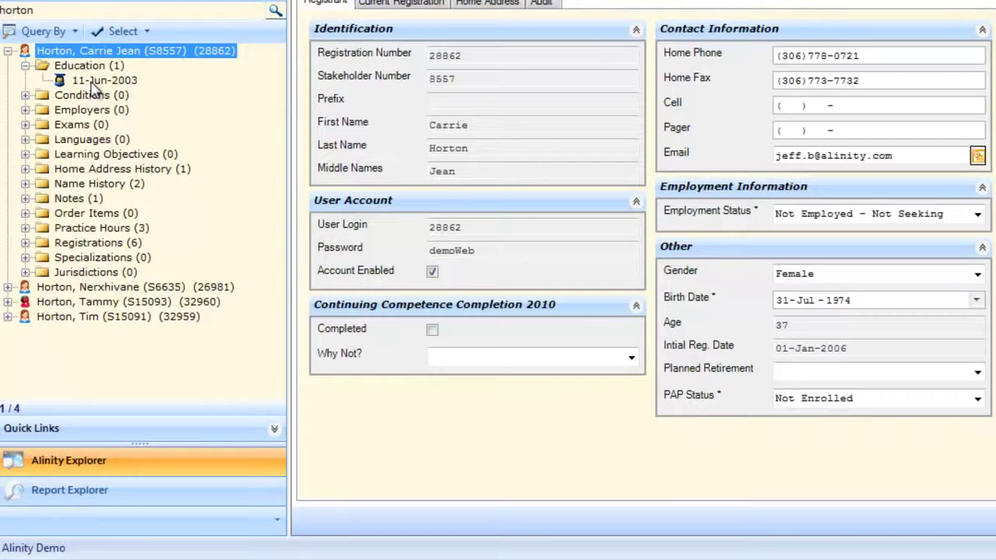
pyautogui.click(116, 67)
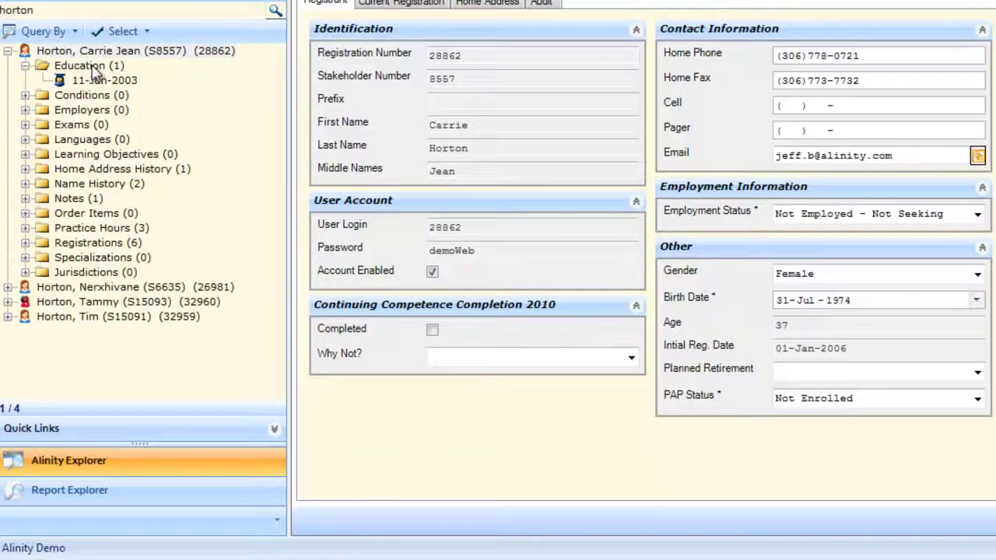
pyautogui.rightClick(94, 69)
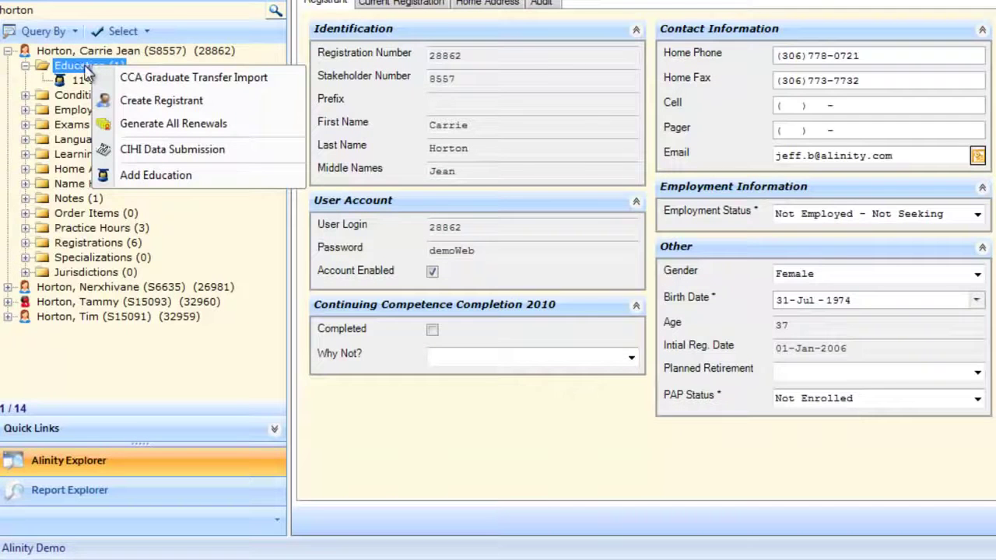
pyautogui.click(142, 179)
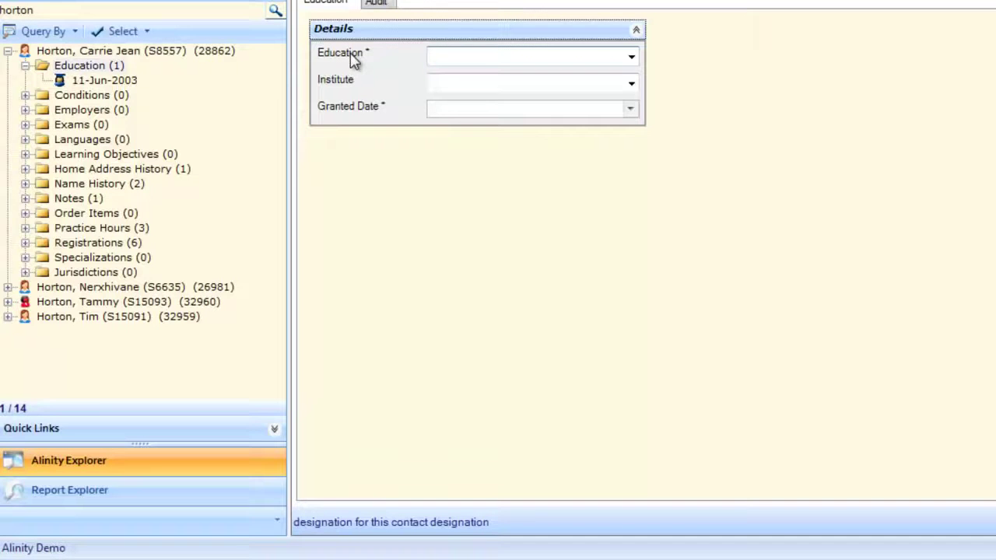
# Step: Try to leave the blank education entry for the registrant's record, and discard the entry
pyautogui.click(60, 53)
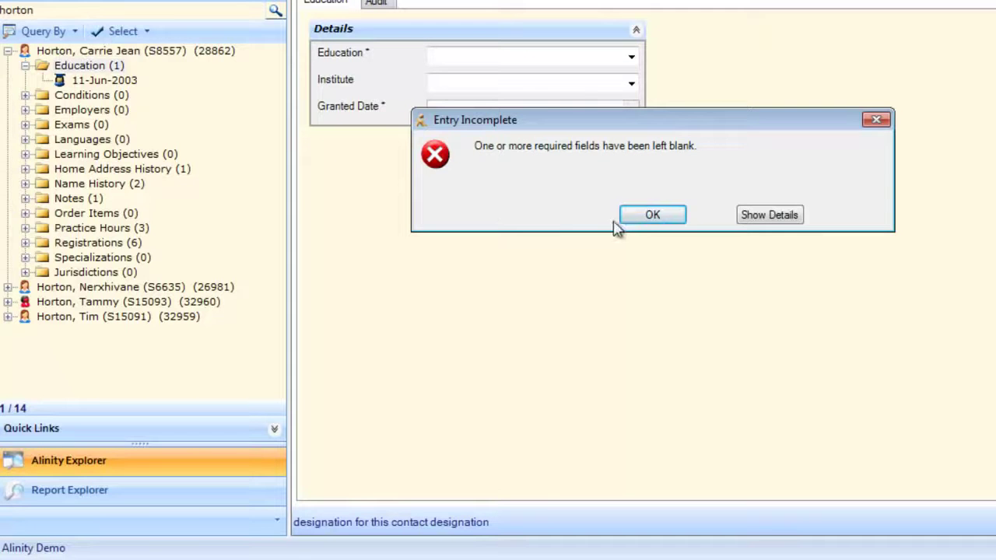
pyautogui.click(652, 221)
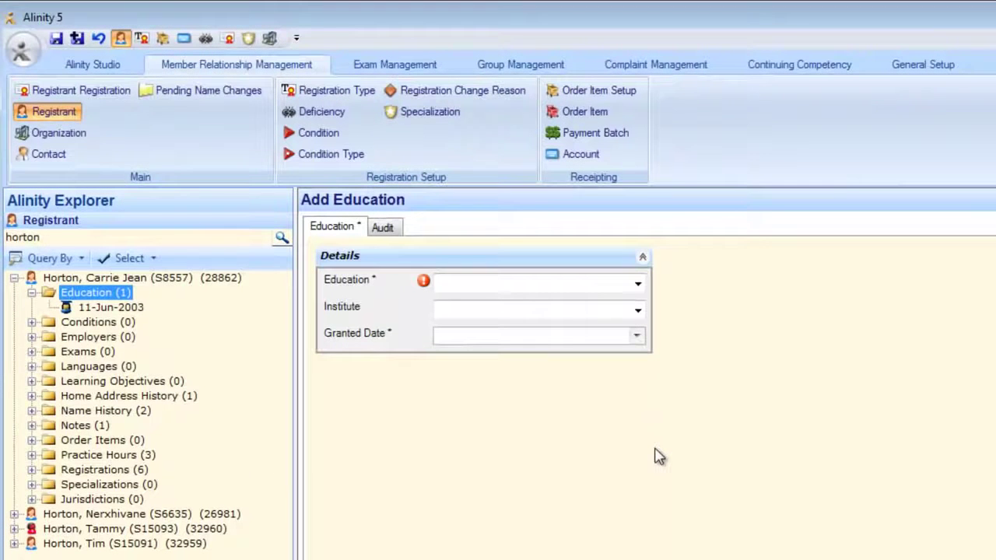
pyautogui.click(98, 41)
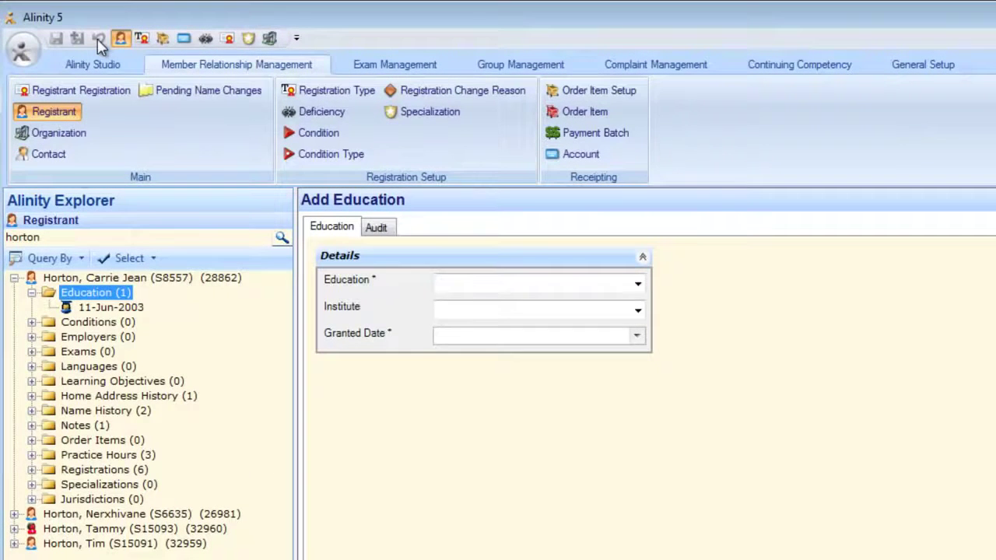
# Step: Add an In CC - Bachelor's Degree education entry granted 11-Jun-2003 to the first registrant, leaving the institute blank, and save it
pyautogui.click(90, 279)
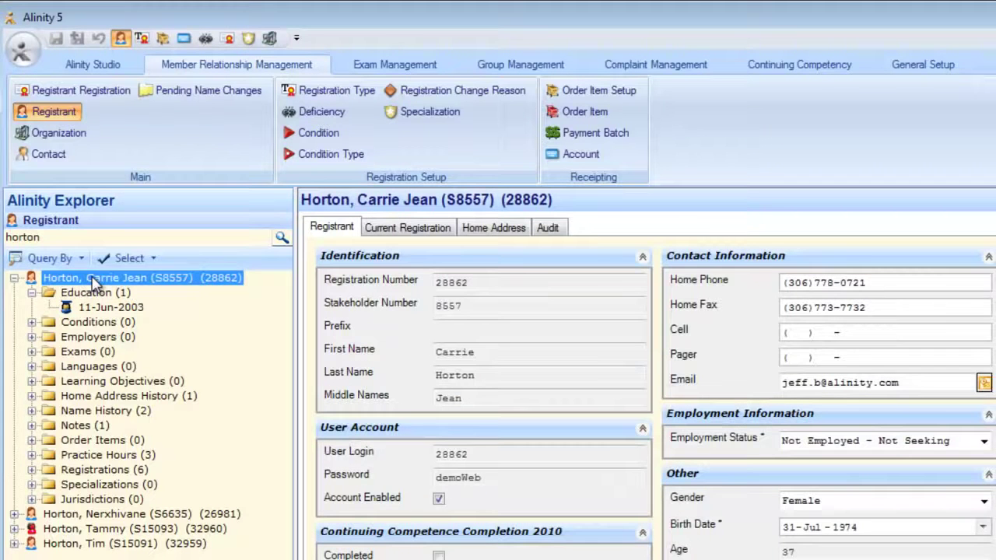
pyautogui.click(87, 293)
pyautogui.rightClick(94, 294)
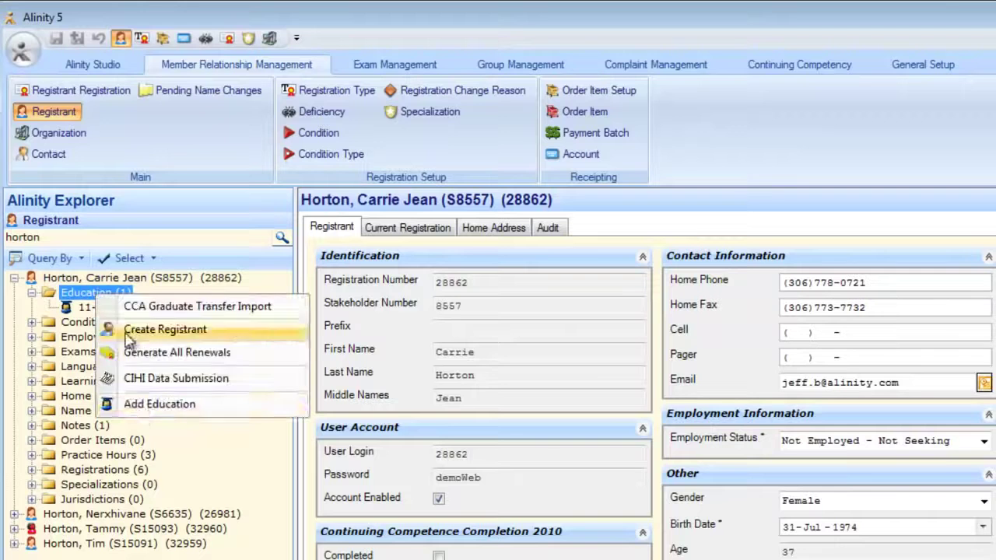
pyautogui.click(144, 404)
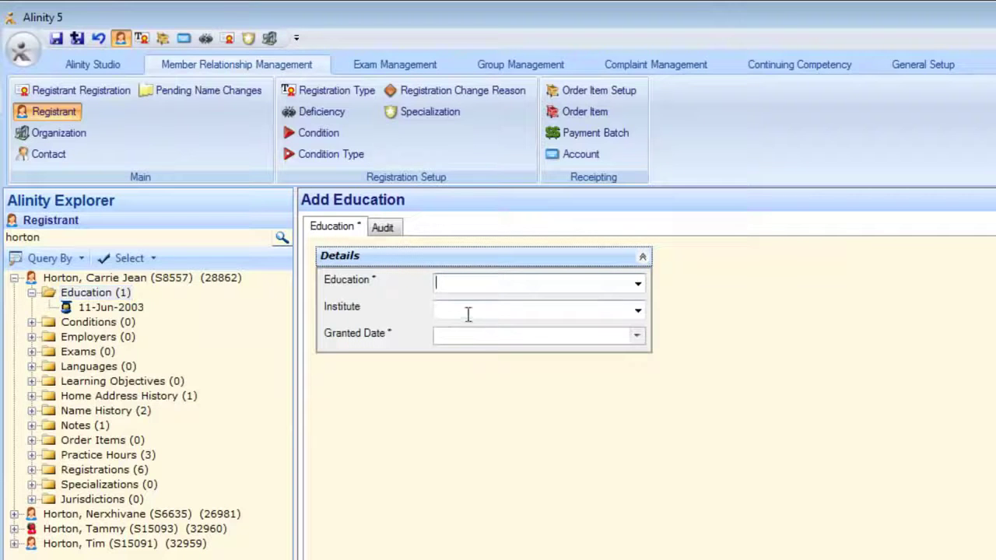
pyautogui.click(637, 283)
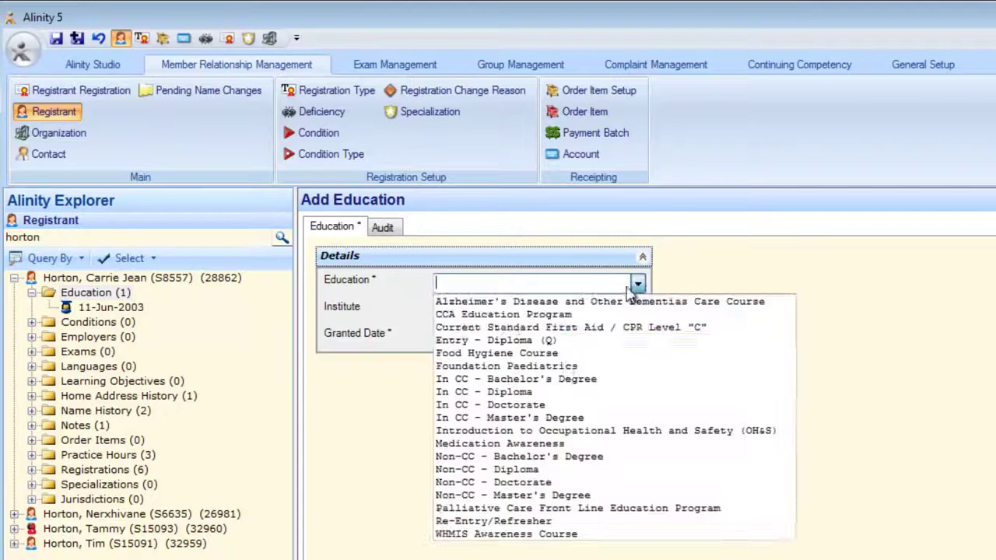
pyautogui.click(524, 378)
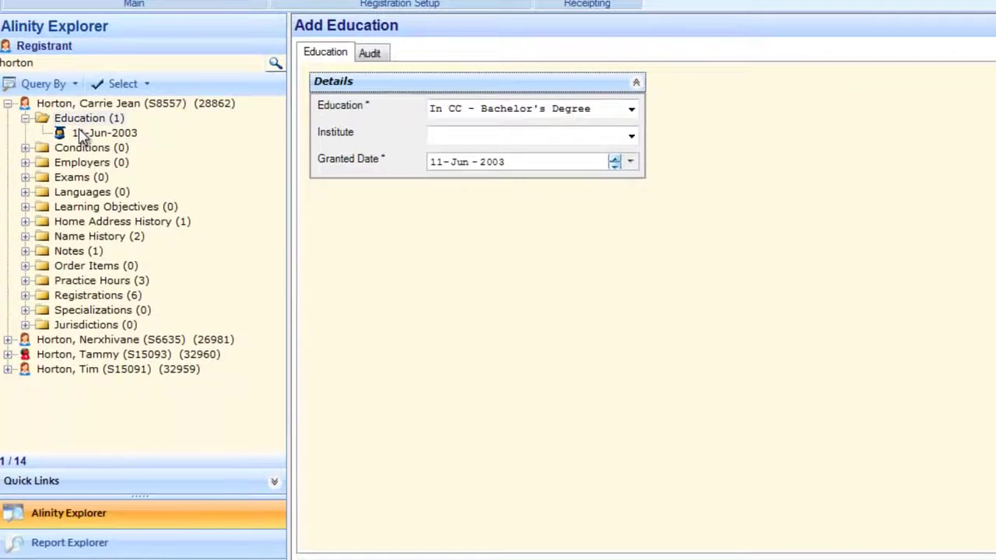
# Step: Expand the Quick Links and compare them with the actions offered for the first registrant
pyautogui.click(276, 484)
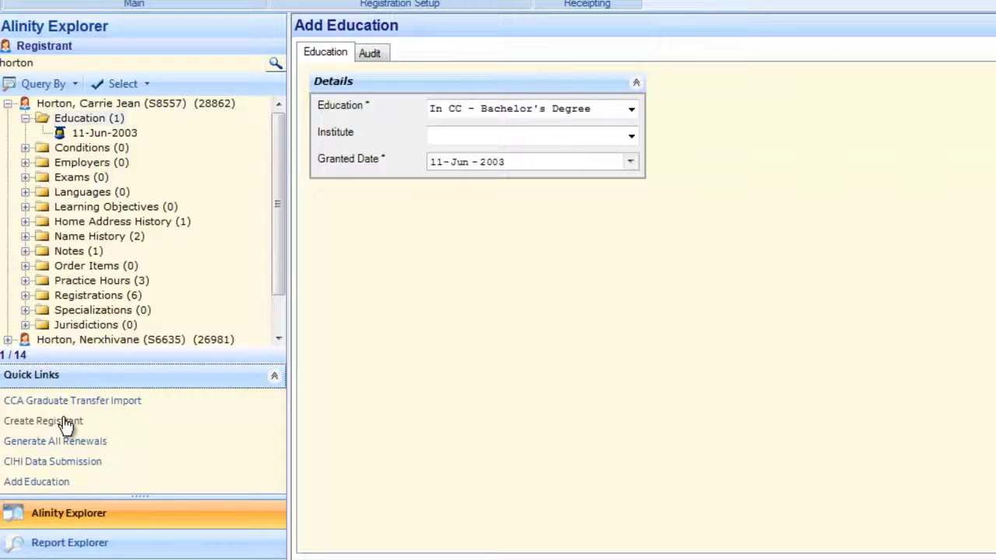
pyautogui.click(54, 107)
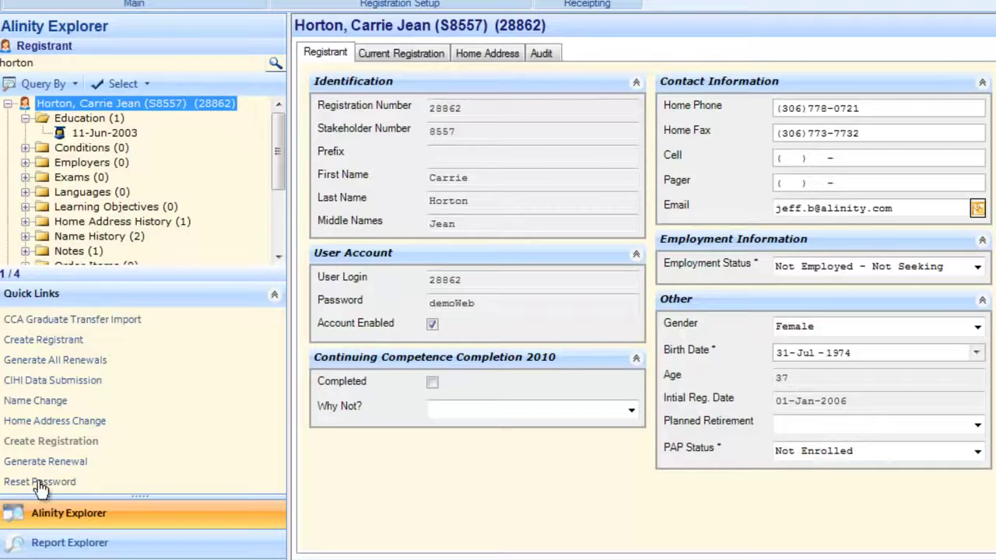
pyautogui.rightClick(112, 108)
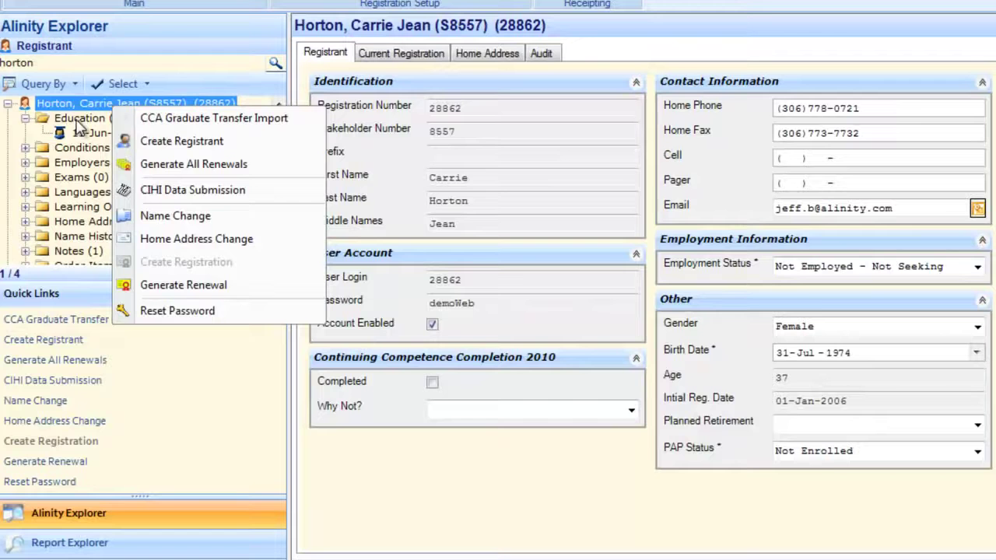
# Step: Check the actions offered for the registrant's Education folder and start another education entry
pyautogui.click(75, 120)
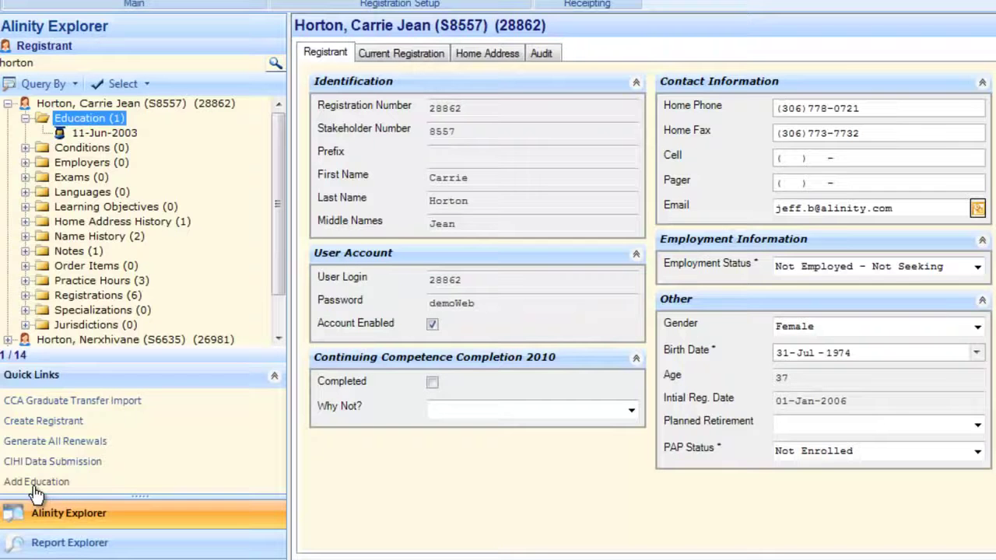
pyautogui.rightClick(88, 126)
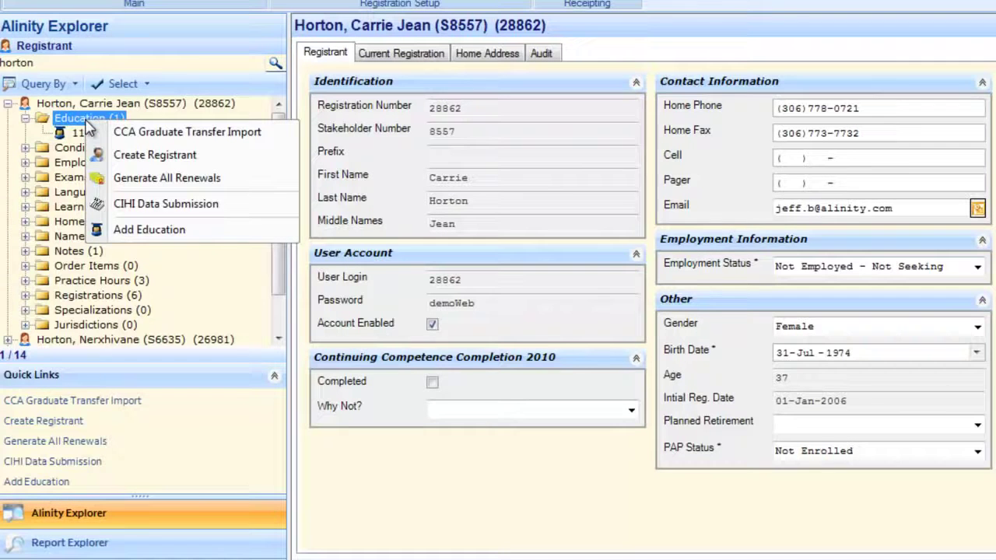
pyautogui.click(154, 233)
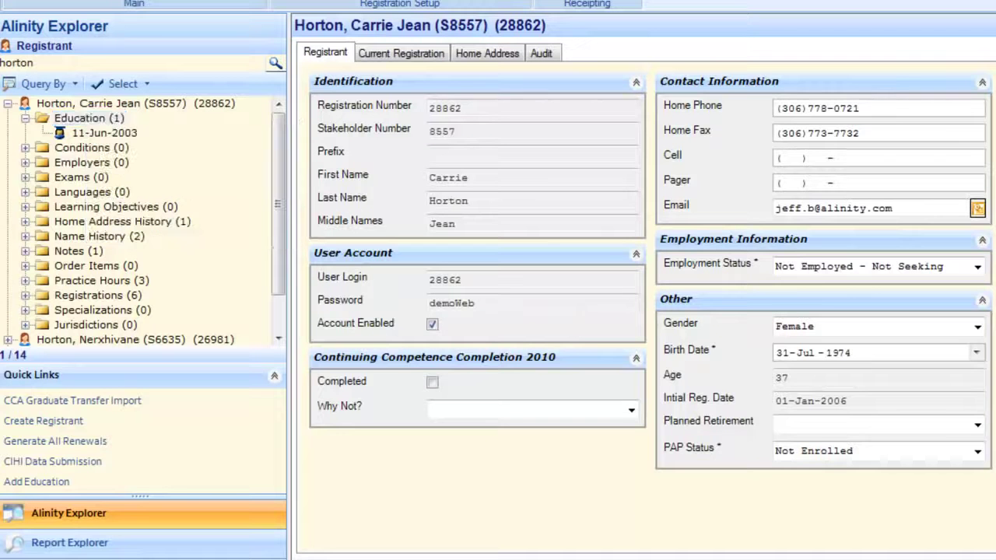